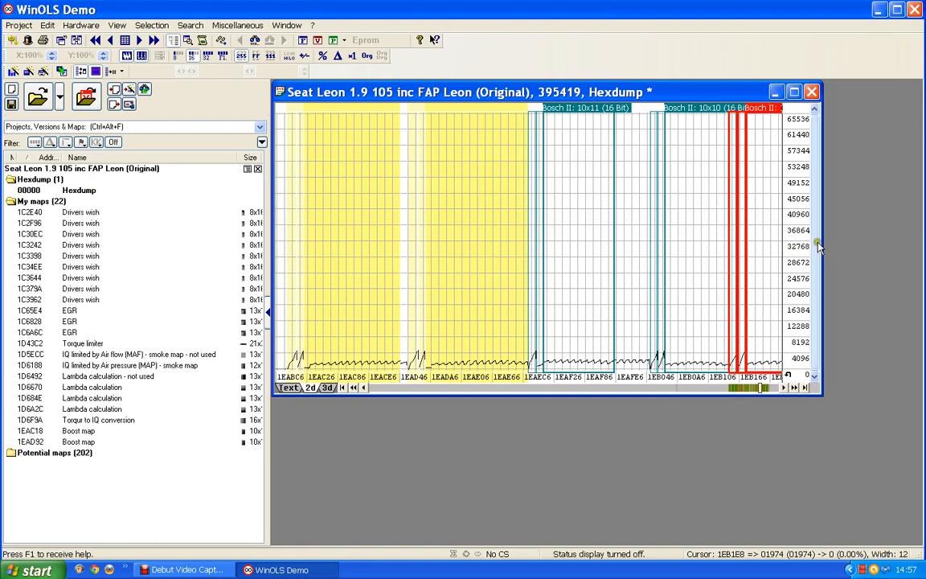
Step: Widen the hexdump window and open the Bosch II 10x11 potential map right after the two boost maps as a table
left_click_drag(894, 240, 911, 239)
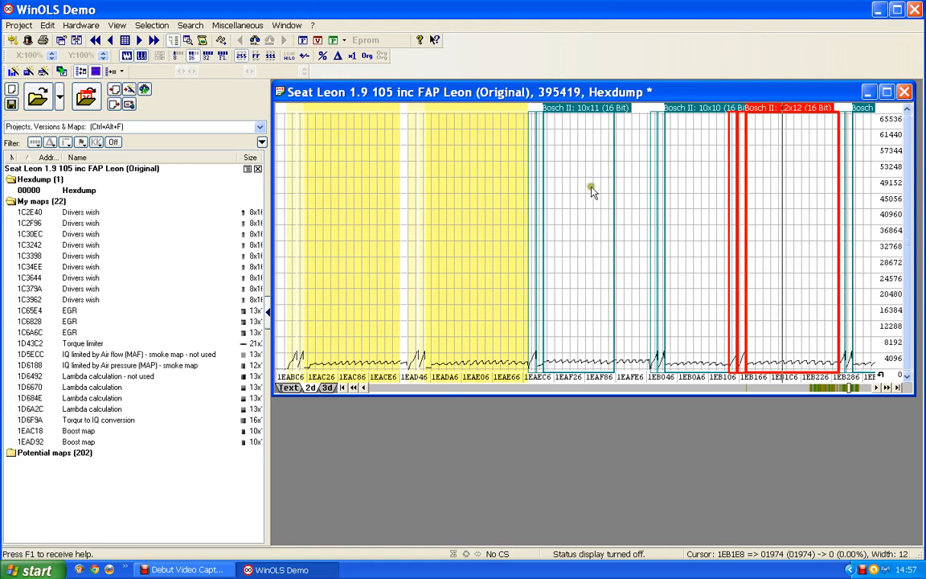
left_click(583, 115)
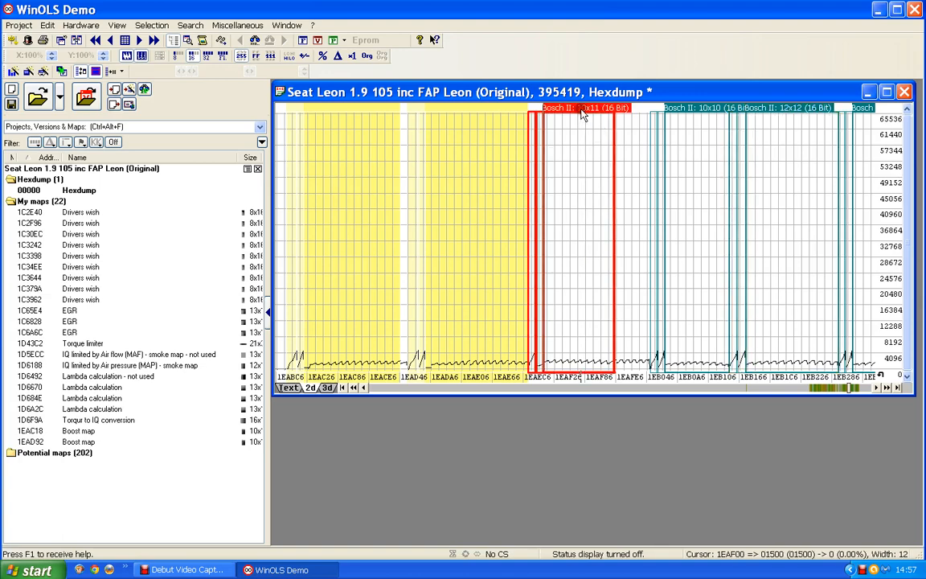
left_click(585, 116)
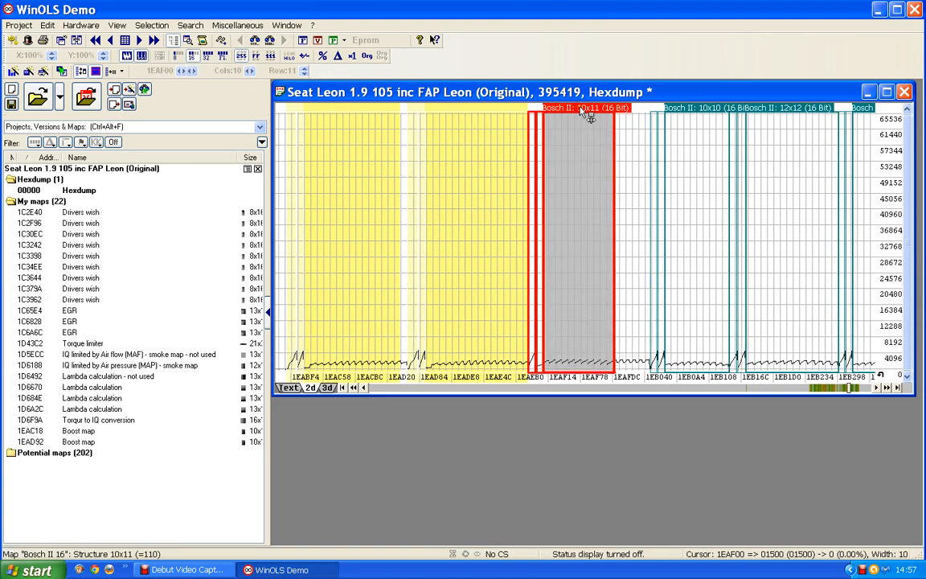
double_click(588, 115)
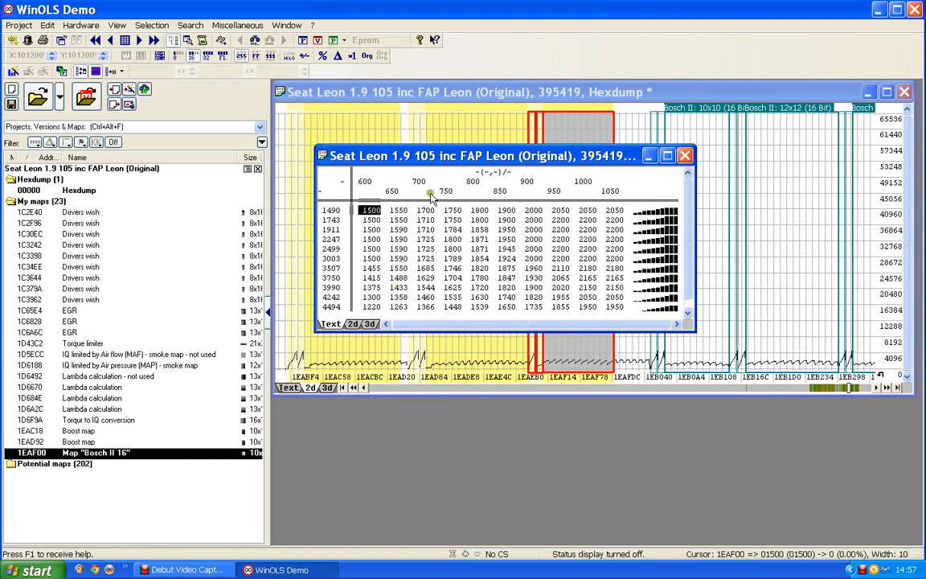
Step: Describe the new map's Y-axis as "Engine speed" with the unit rpm
left_click(329, 198)
double_click(329, 271)
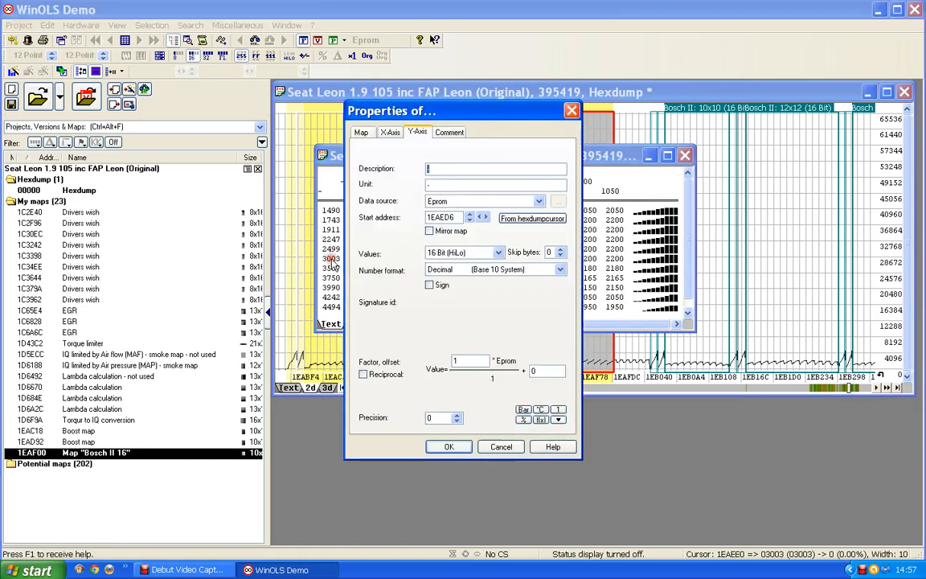
type("En")
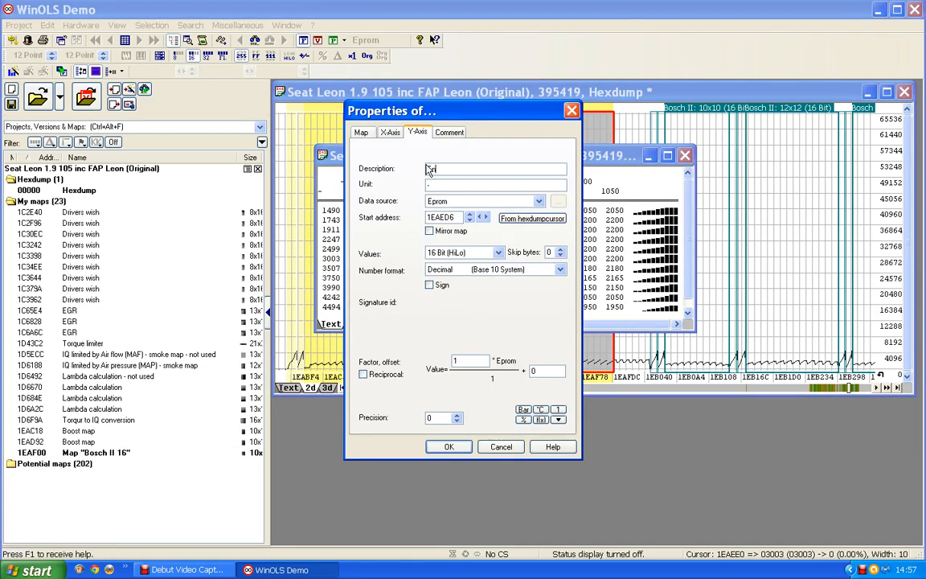
type("gine speed")
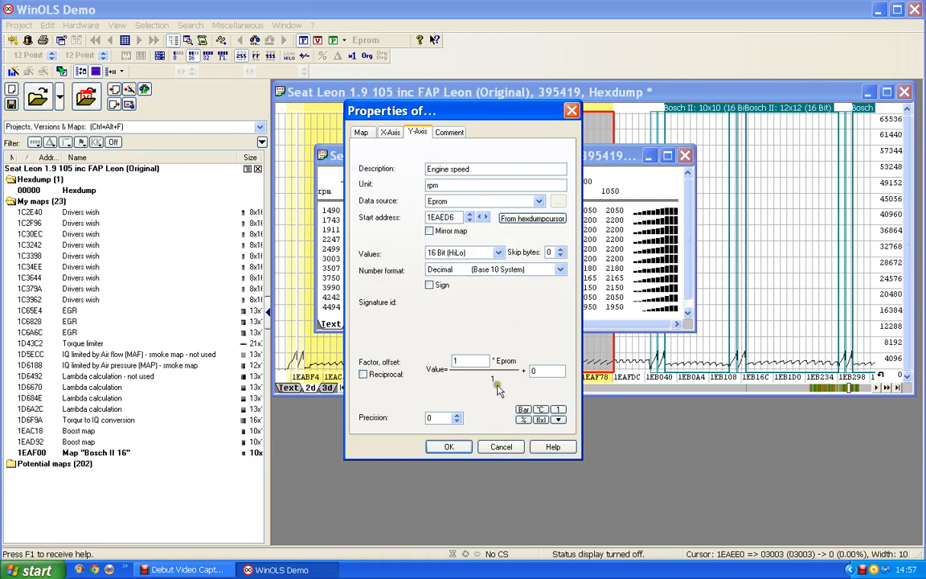
left_click(446, 447)
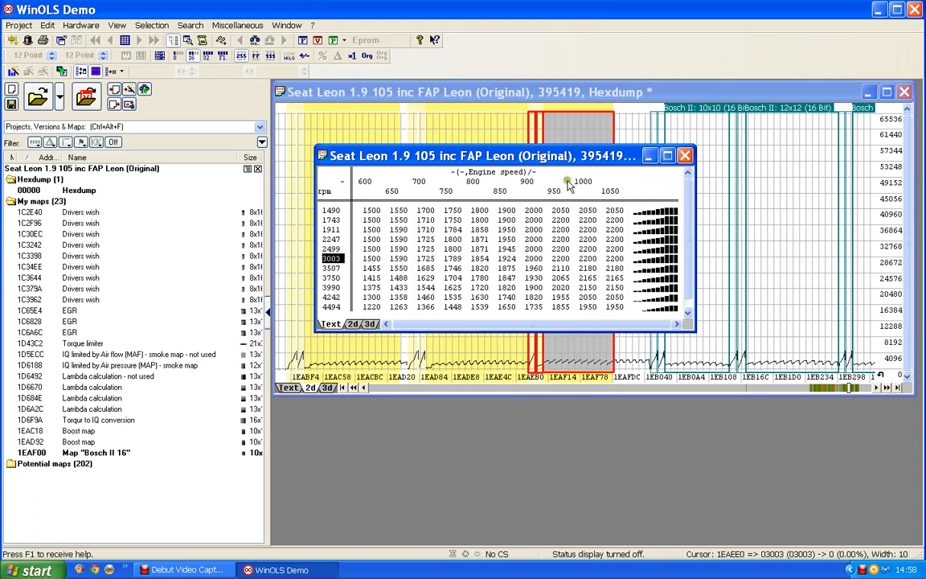
Step: Describe the map's X-axis as "Air pressure" with the unit mbar
double_click(508, 170)
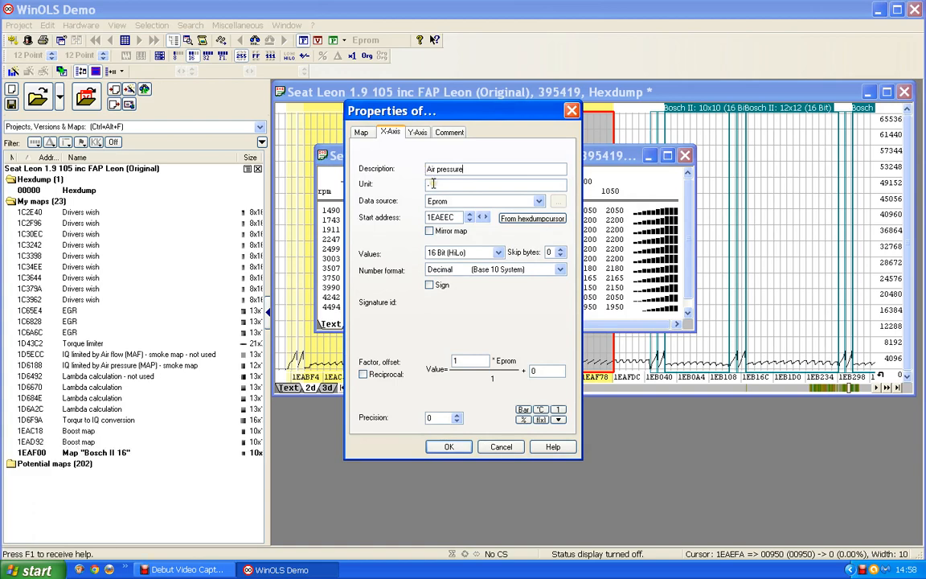
left_click(408, 185)
type("mbar")
left_click(463, 447)
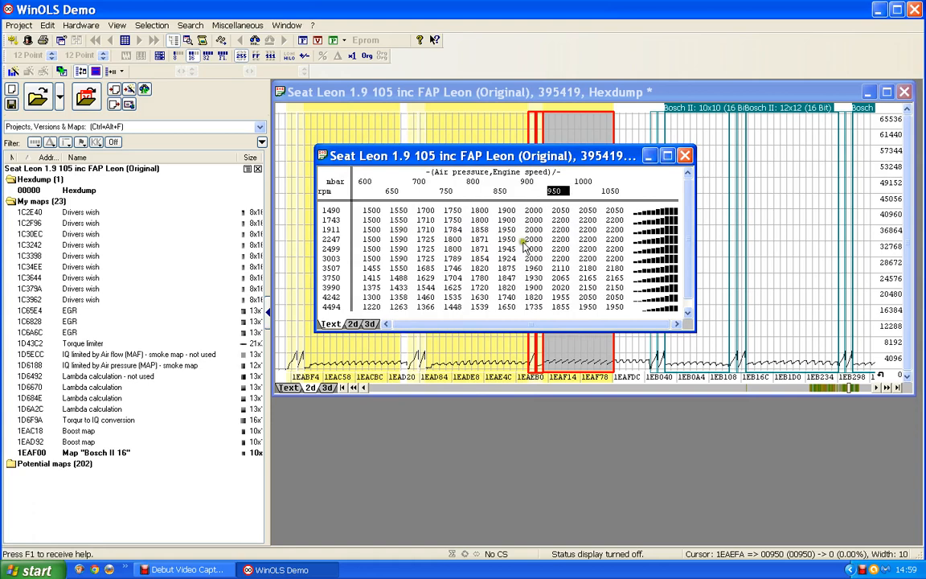
left_click(479, 261)
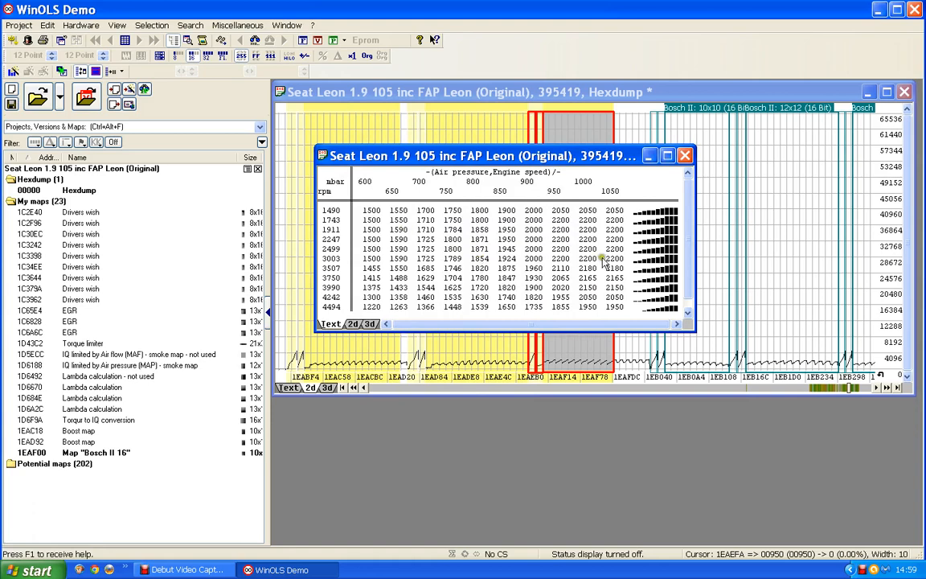
left_click(502, 257)
left_click(627, 260)
left_click(616, 259)
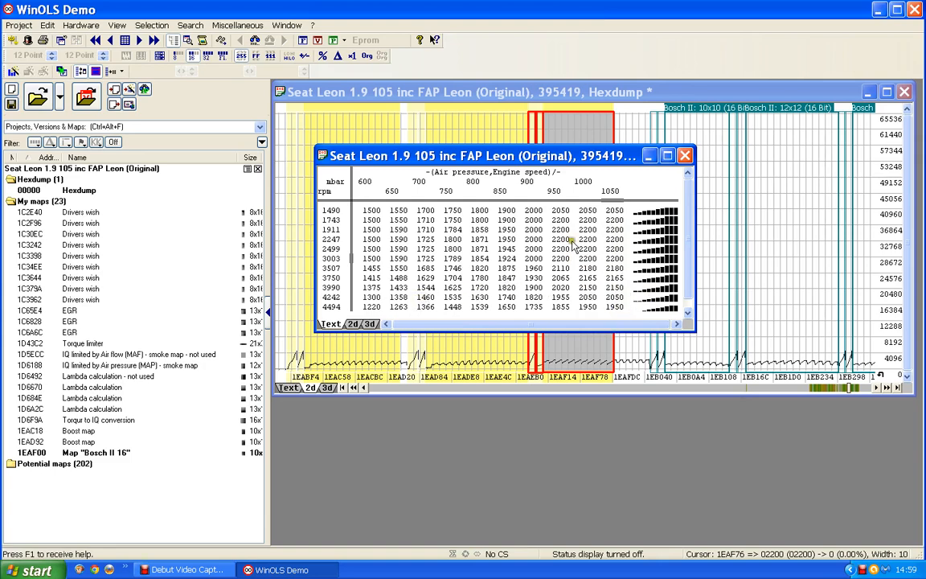
Step: Name the map "Boost limiter", with the description "Boost pressure limit" and the unit mbar
double_click(487, 258)
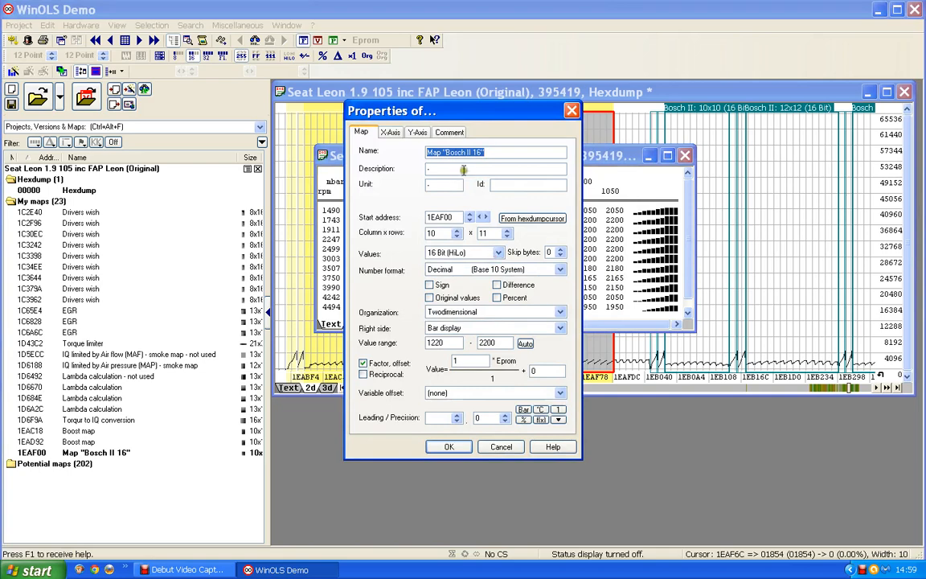
type("B")
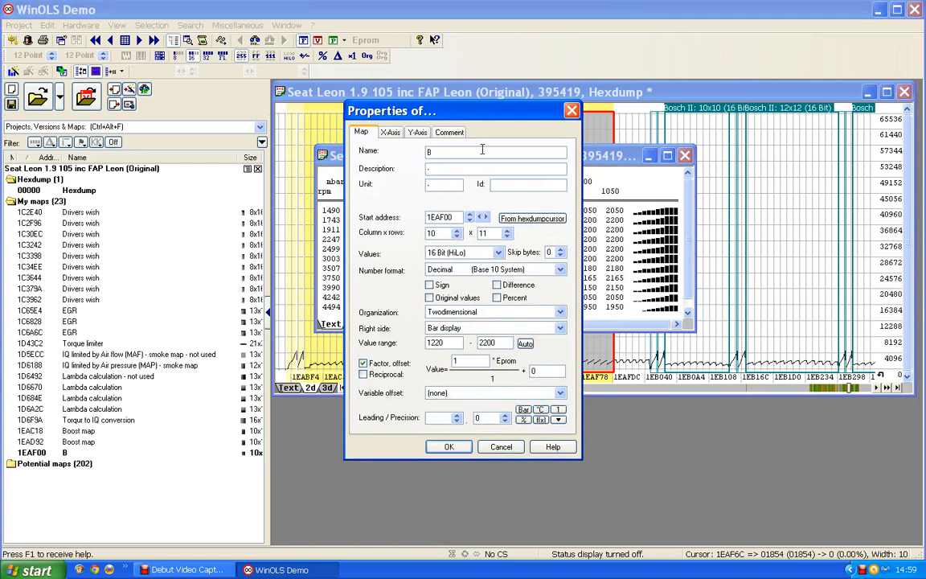
type("oost limiter")
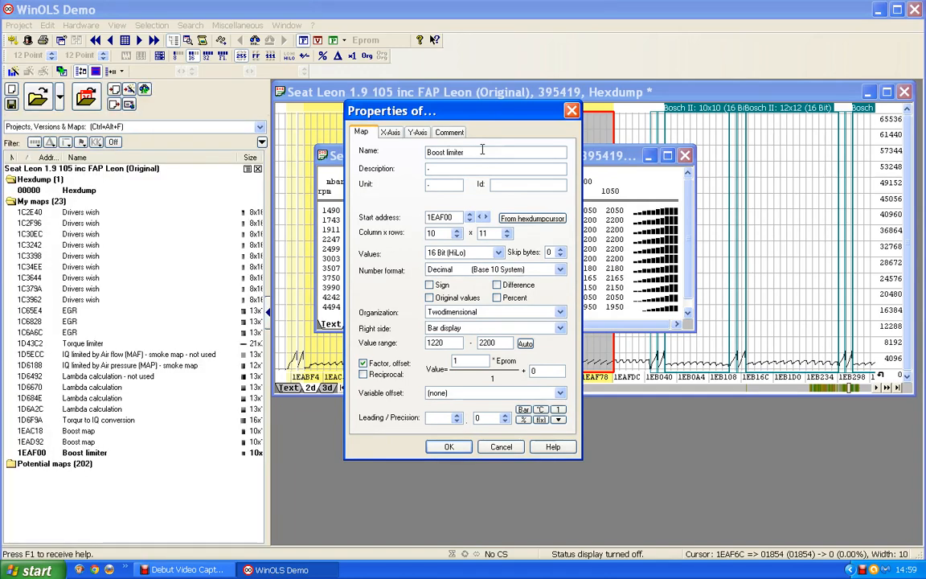
key("Tab")
type("Boost ")
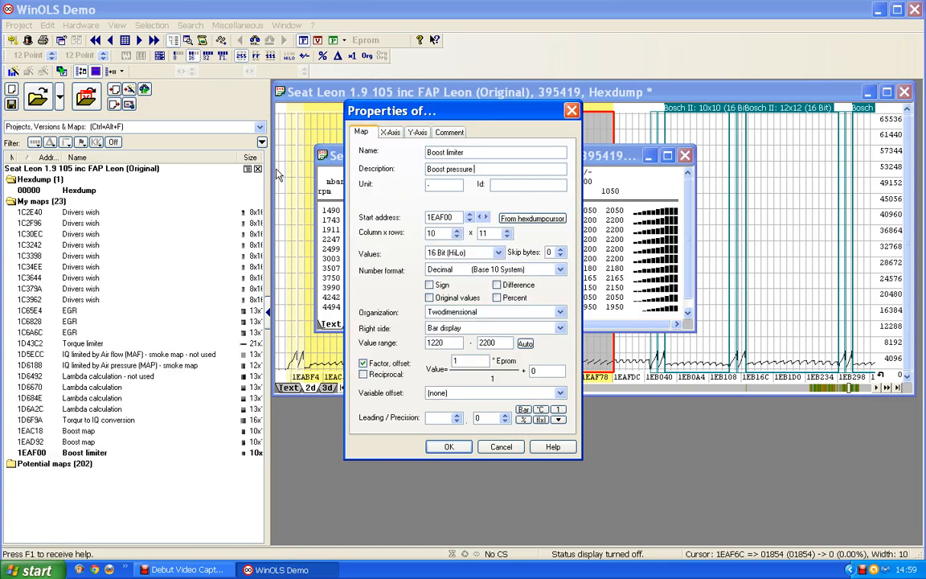
type("pressure limit")
left_click(429, 183)
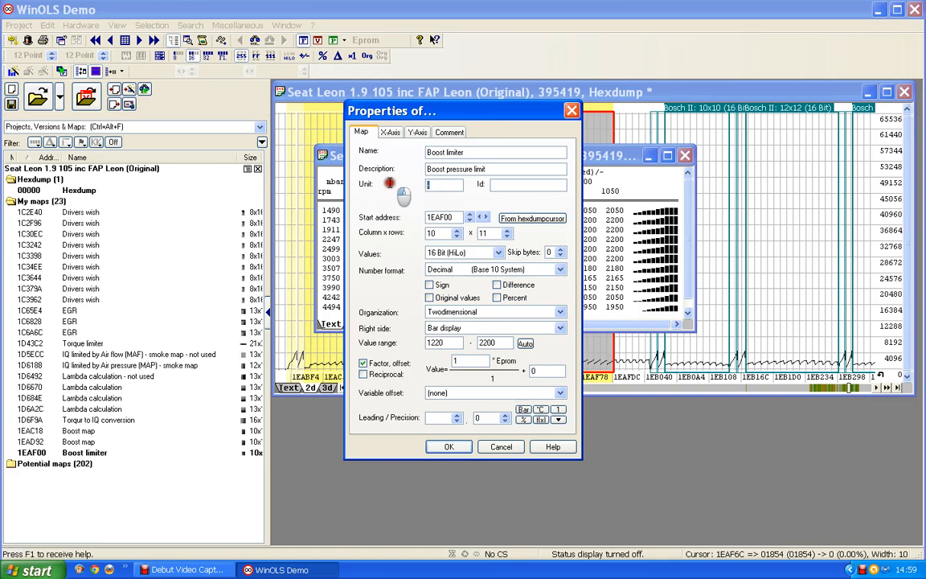
type("mba")
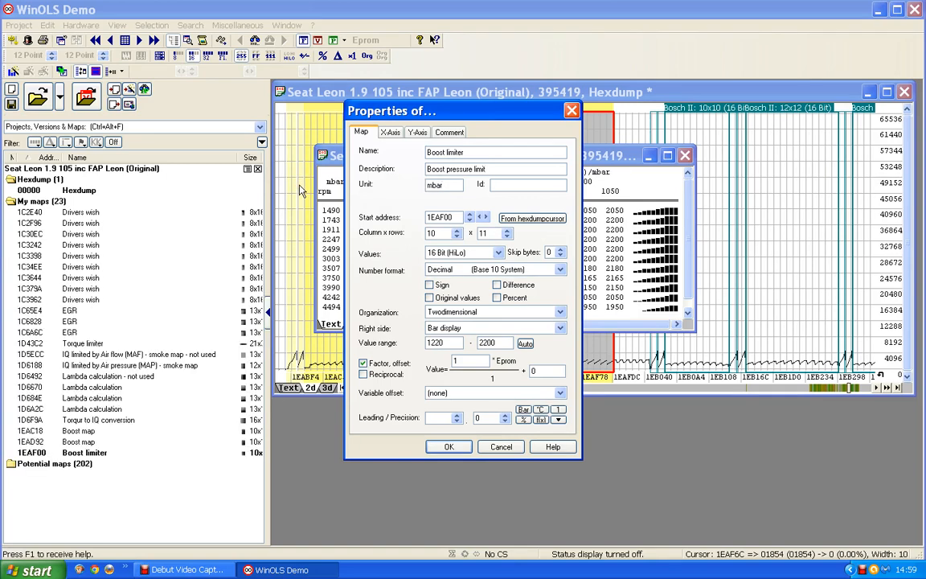
type("r")
left_click(444, 448)
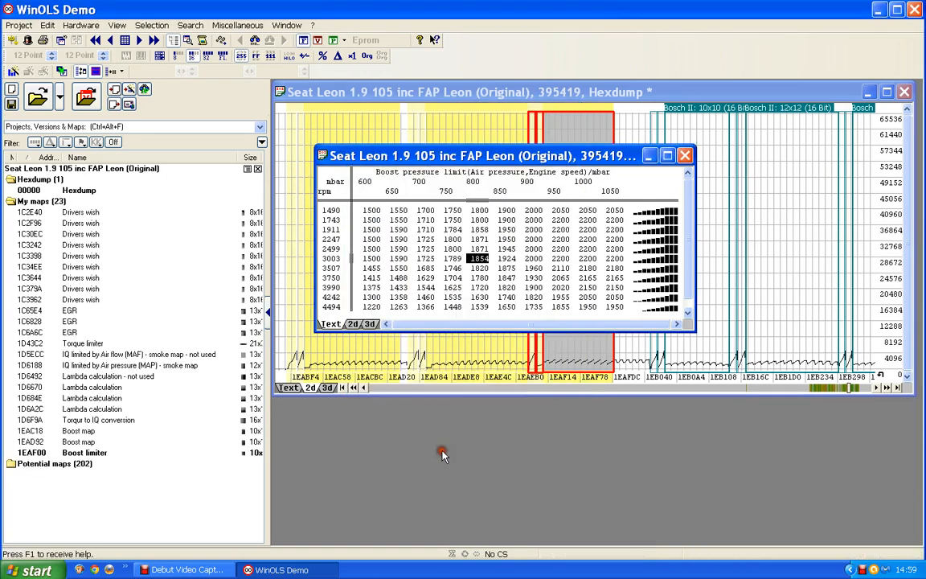
Step: View the boost limiter map as a 3D surface and return to its text table
left_click(369, 324)
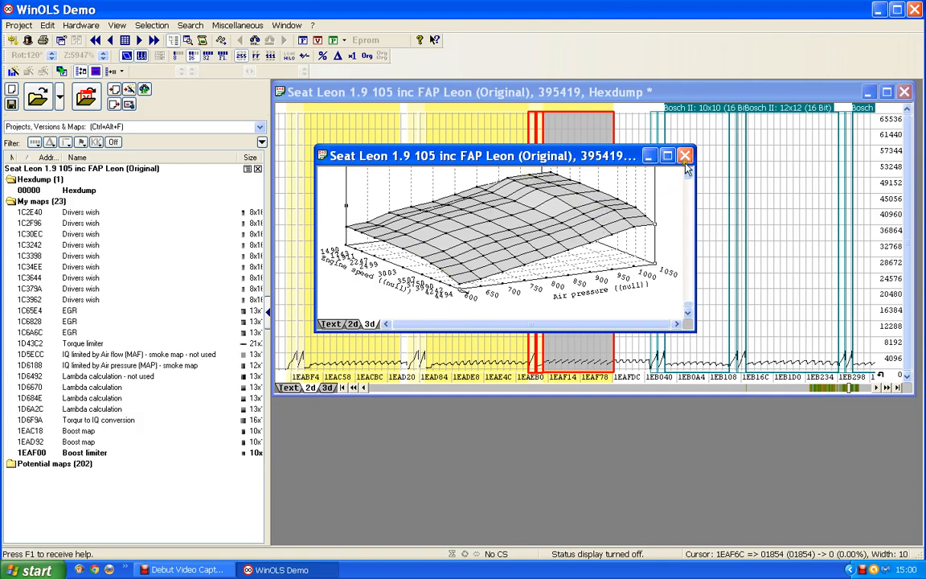
left_click(329, 323)
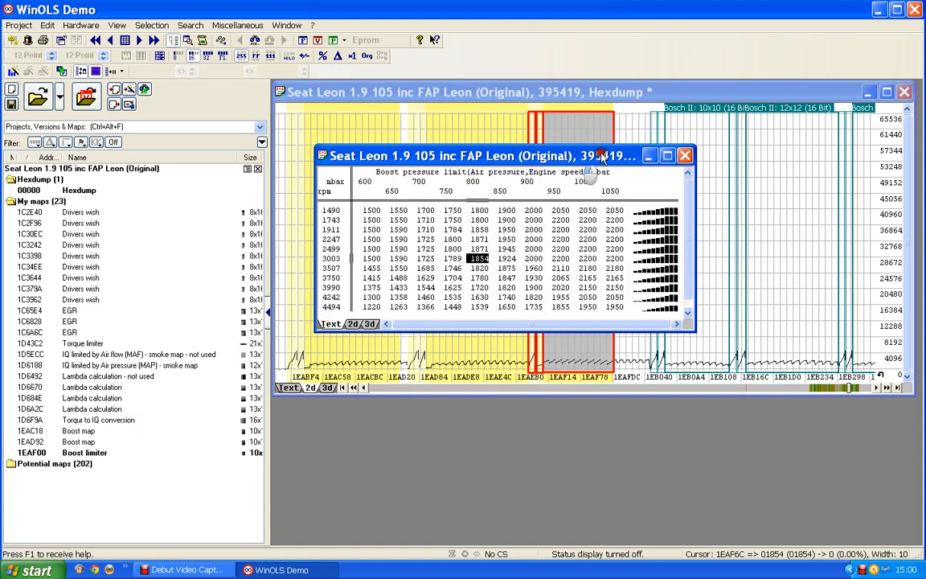
Step: Move the boost limiter table aside and open the boost map at 1EAC18 from the hexdump
left_click_drag(727, 153, 727, 152)
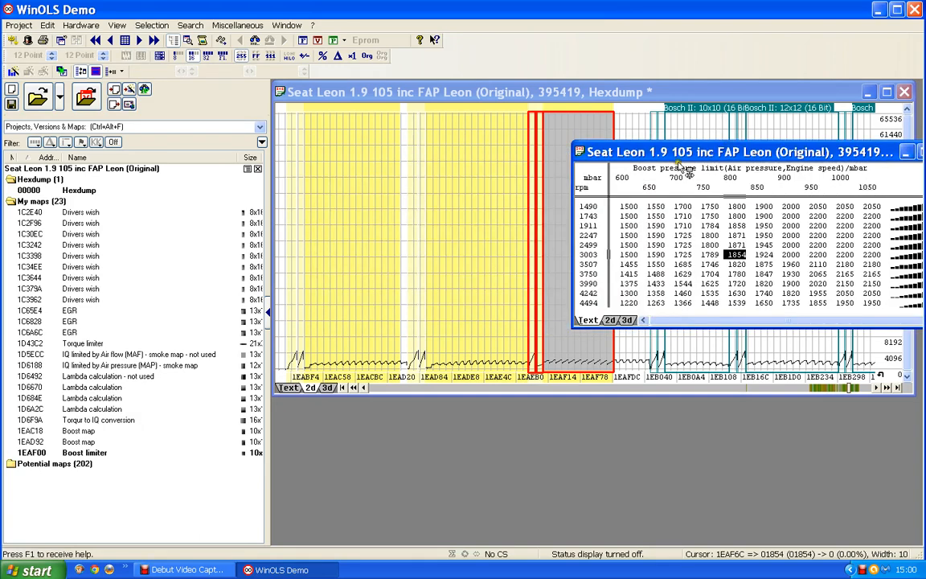
left_click(354, 221)
double_click(354, 221)
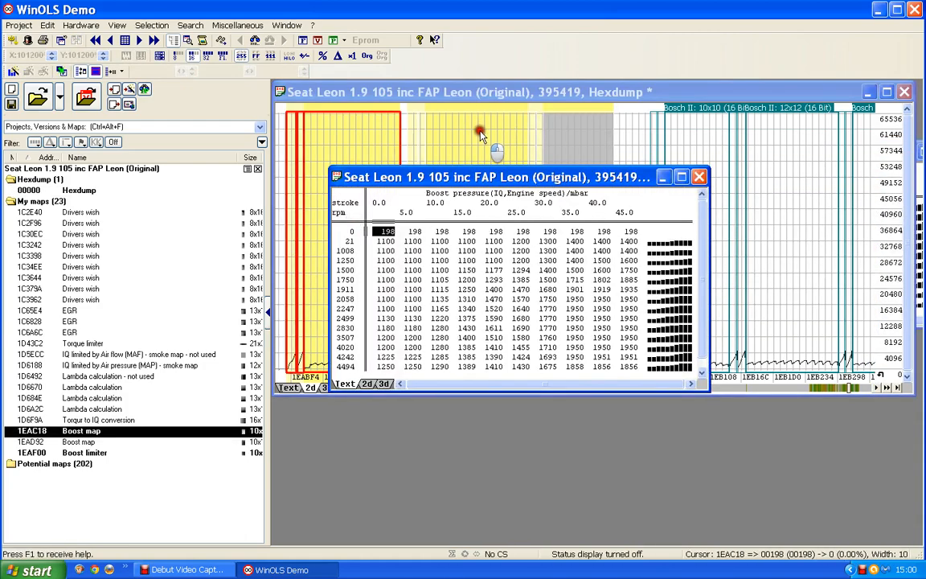
Step: Arrange the 1EAC18 boost map and boost limiter tables side by side over the hexdump to compare their pressures
left_click_drag(611, 182, 553, 280)
left_click_drag(850, 88, 842, 235)
left_click_drag(890, 163, 888, 450)
left_click(769, 241)
left_click_drag(769, 241, 777, 83)
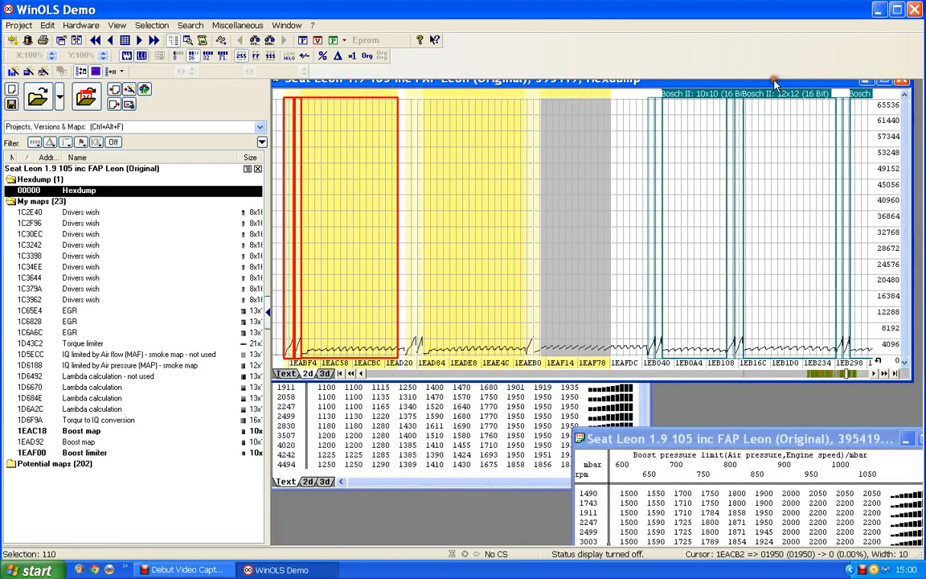
left_click(434, 406)
left_click_drag(763, 442, 765, 299)
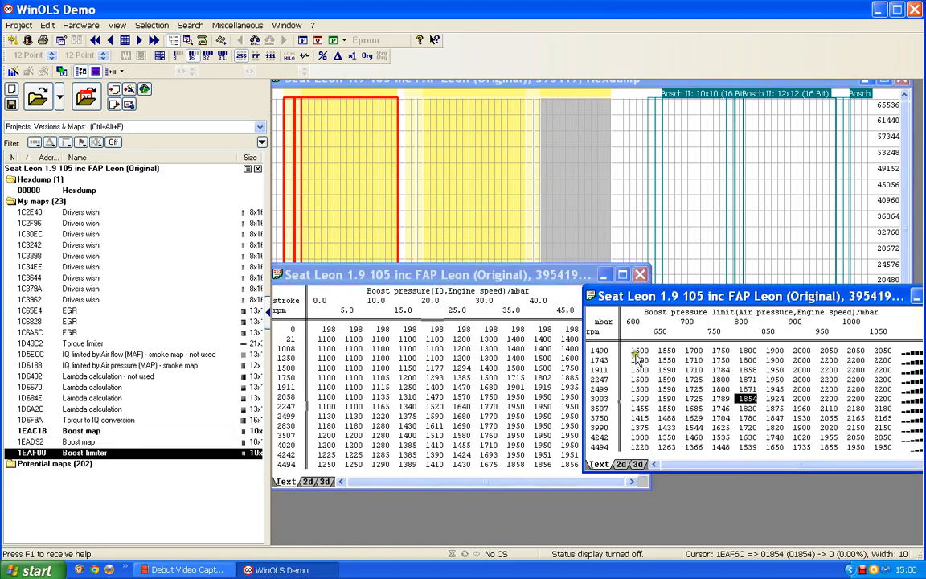
left_click(529, 275)
left_click_drag(528, 274, 500, 267)
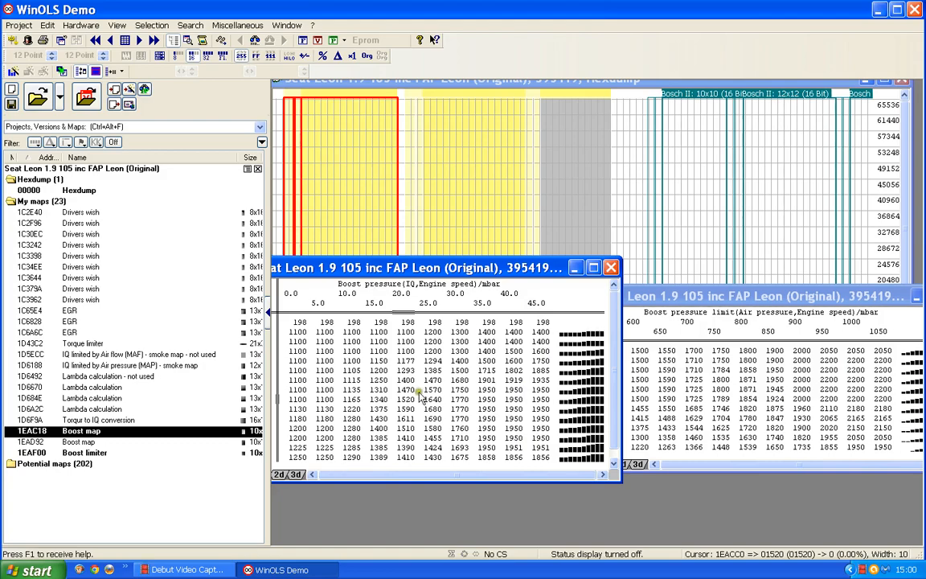
Step: Close the 1EAC18 boost map, open the one at 1EAD92 and place it beside the boost limiter table for comparison
left_click(610, 267)
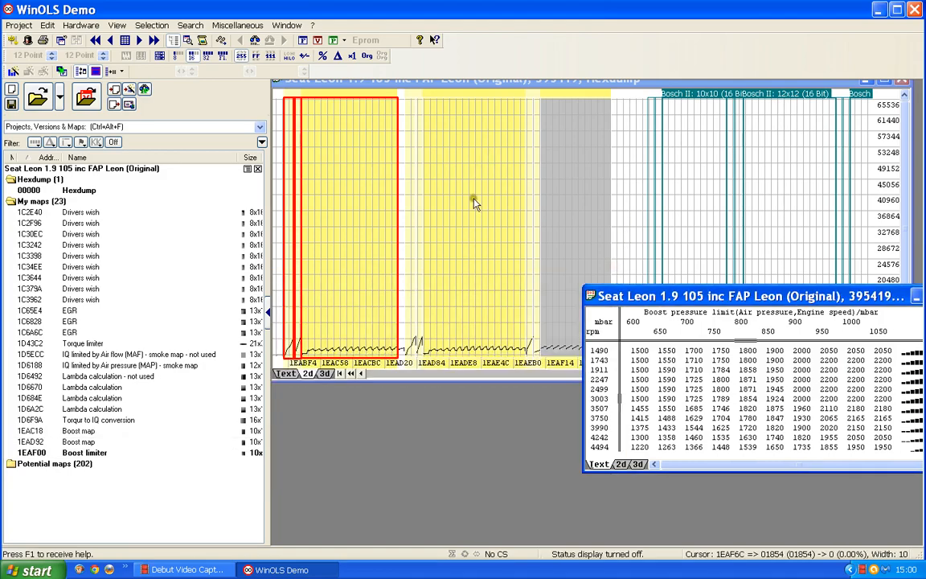
left_click(476, 201)
double_click(477, 201)
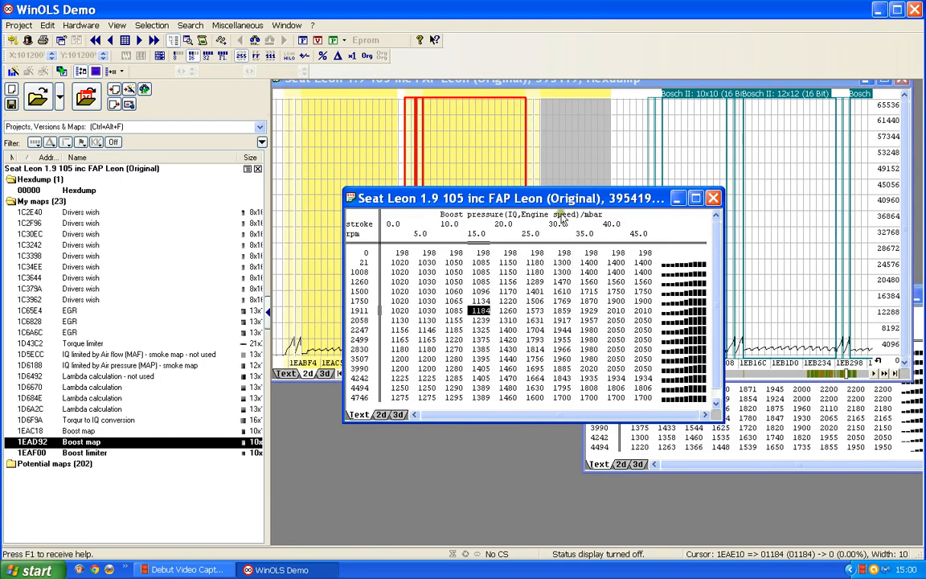
left_click_drag(543, 199, 474, 215)
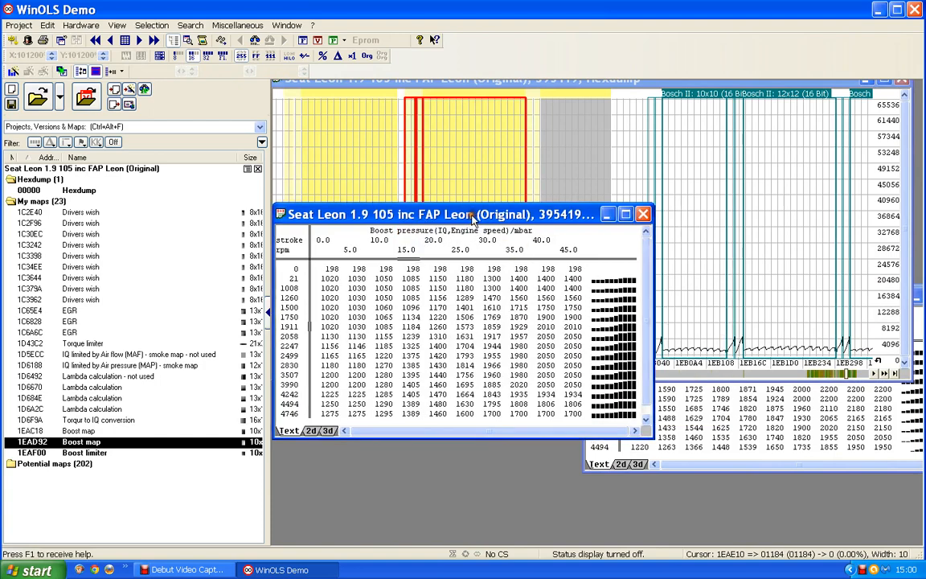
left_click(773, 390)
left_click(476, 213)
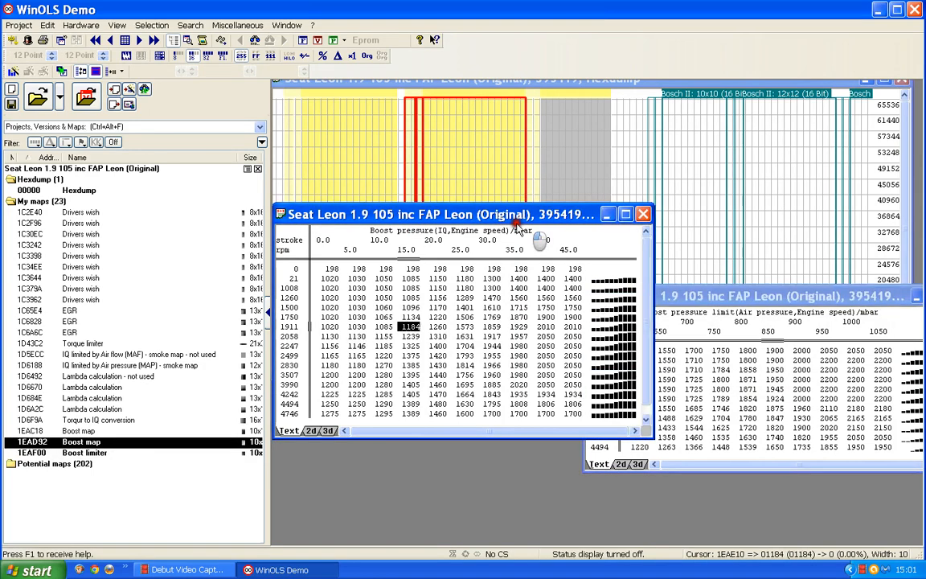
left_click_drag(495, 238, 496, 240)
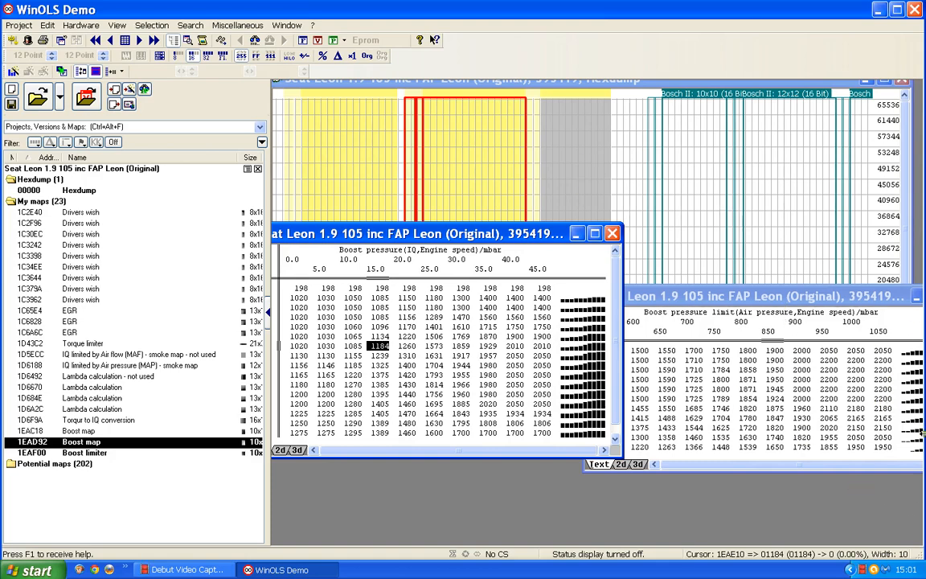
left_click_drag(866, 295, 837, 295)
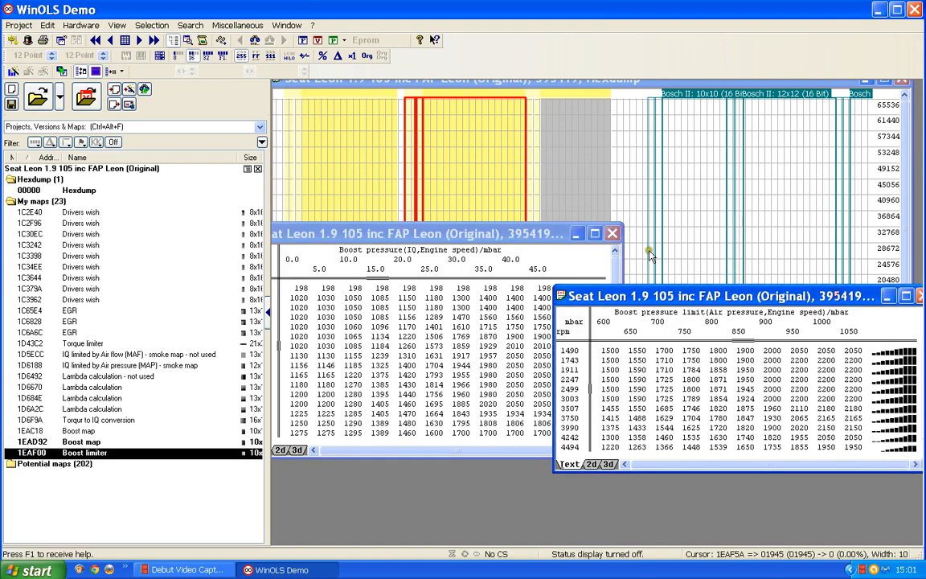
Step: Close both map tables and select the boost limiter map in the hexdump
left_click(922, 298)
left_click(611, 233)
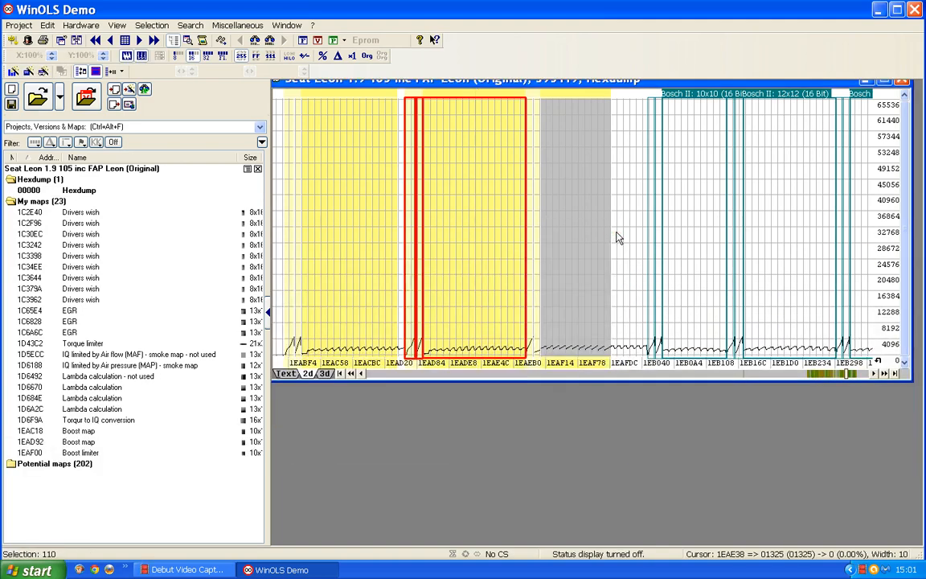
left_click(586, 235)
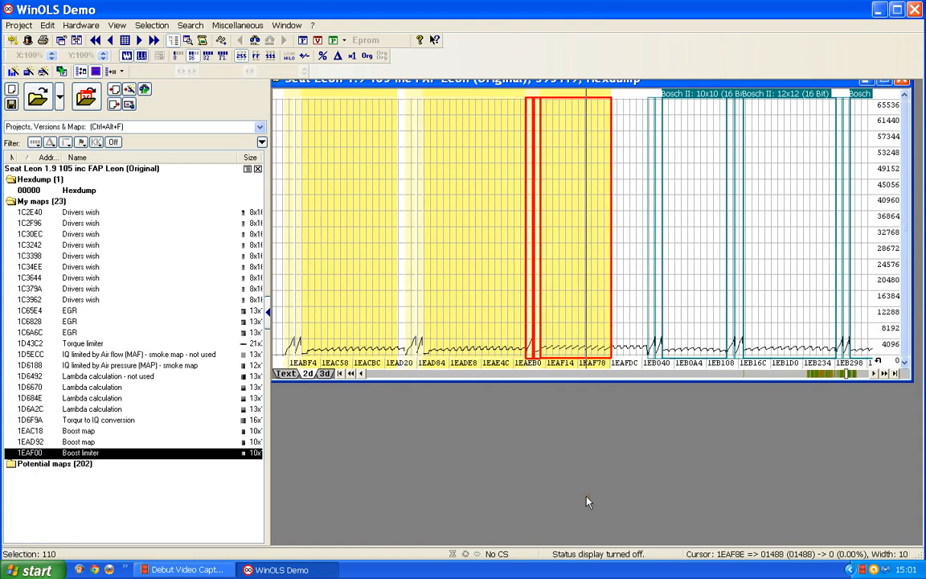